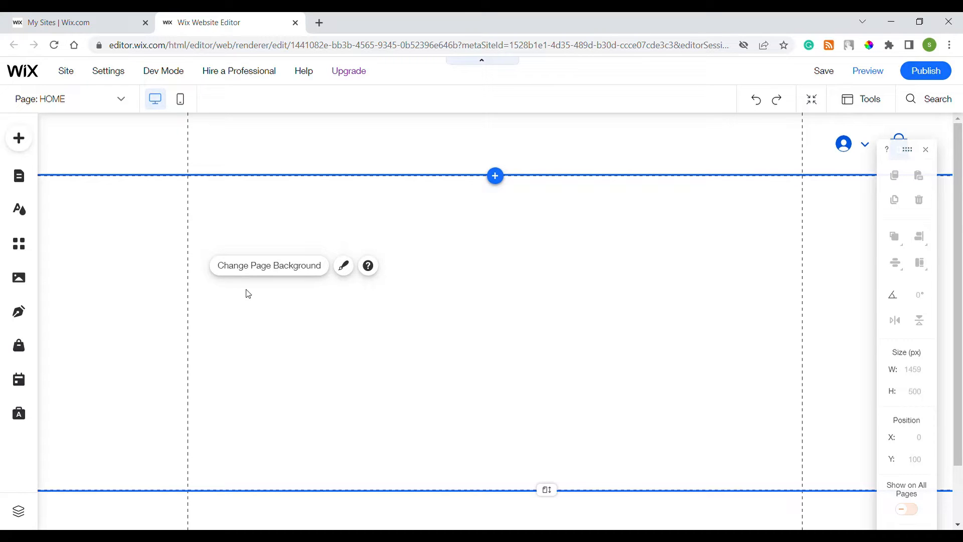
pyautogui.click(462, 144)
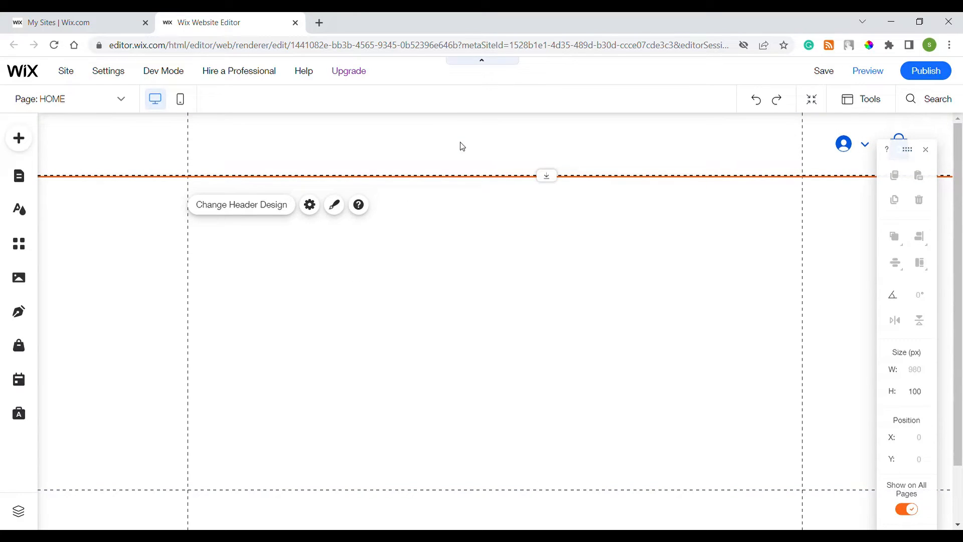
pyautogui.click(471, 354)
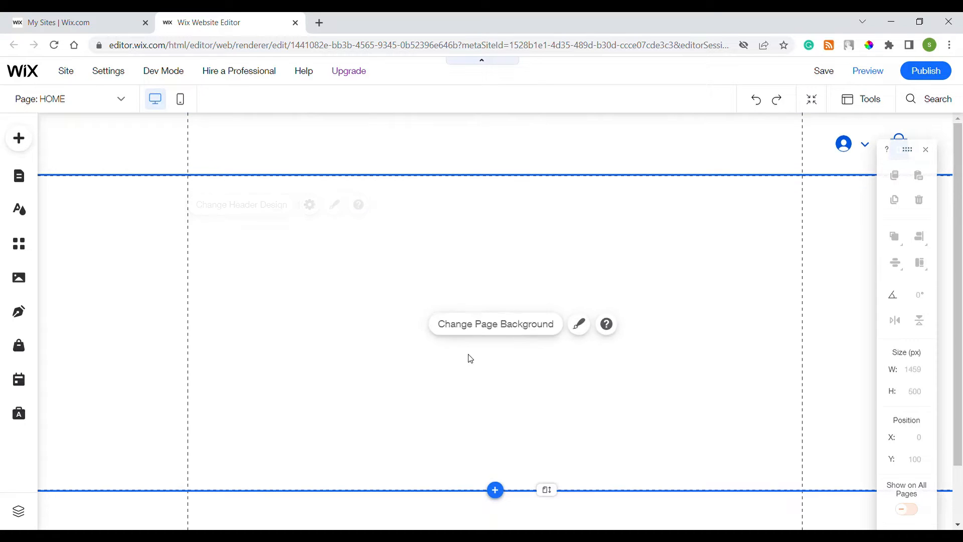
pyautogui.click(444, 144)
pyautogui.click(279, 301)
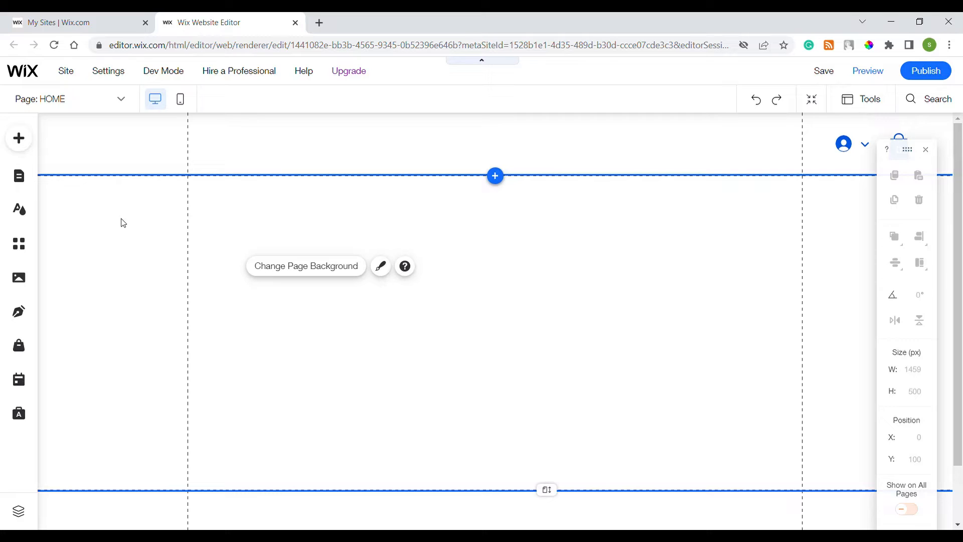
# Step: Examine the themed, horizontal and vertical menu designs that can be added to the site
pyautogui.click(29, 146)
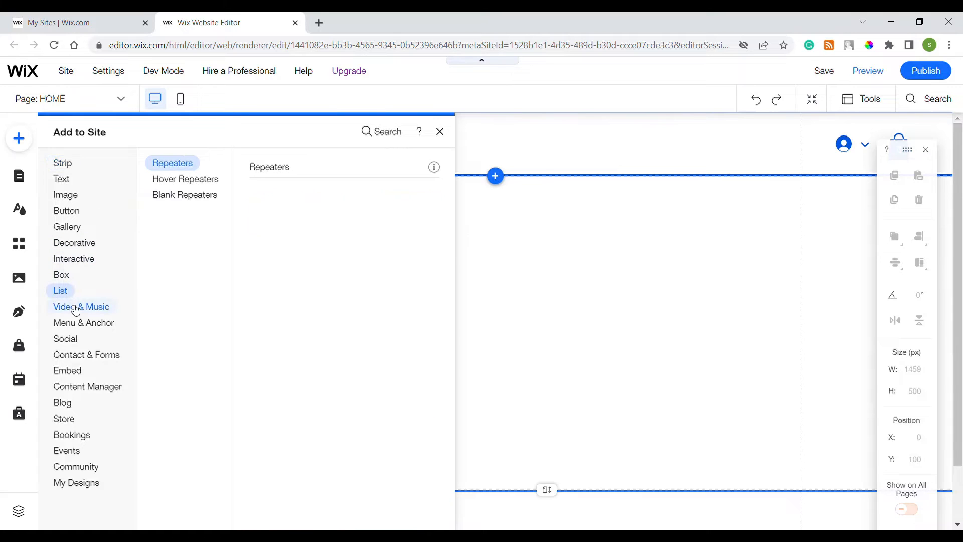
pyautogui.moveTo(76, 325)
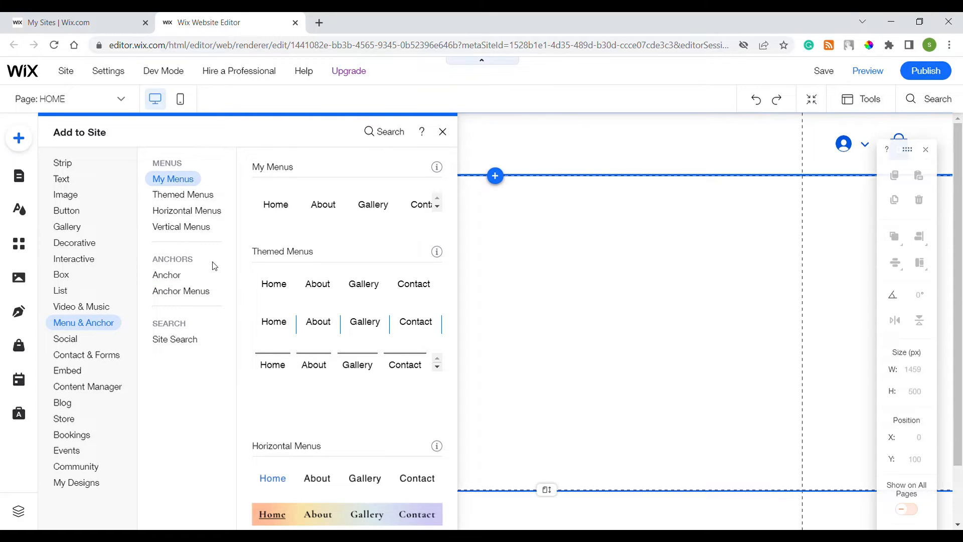
pyautogui.click(205, 225)
pyautogui.click(193, 196)
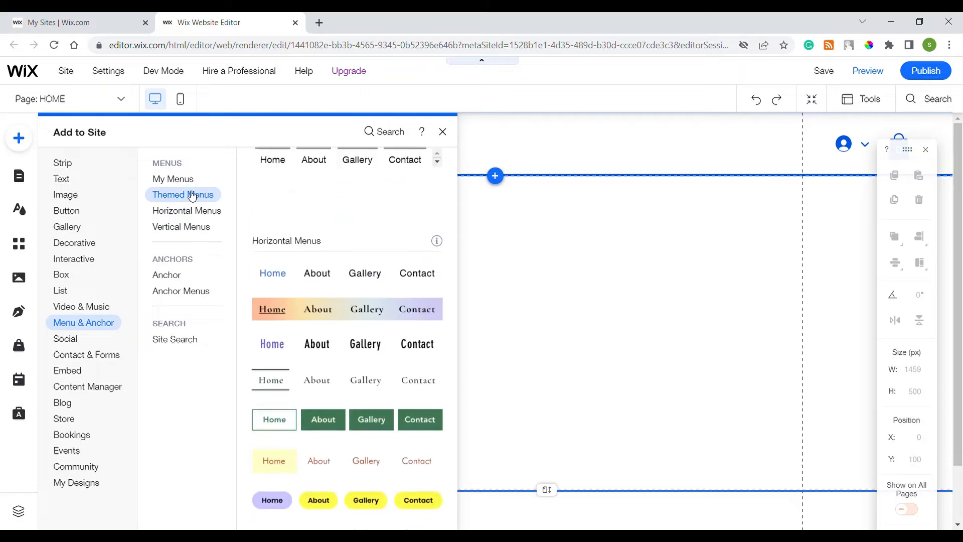
pyautogui.click(179, 182)
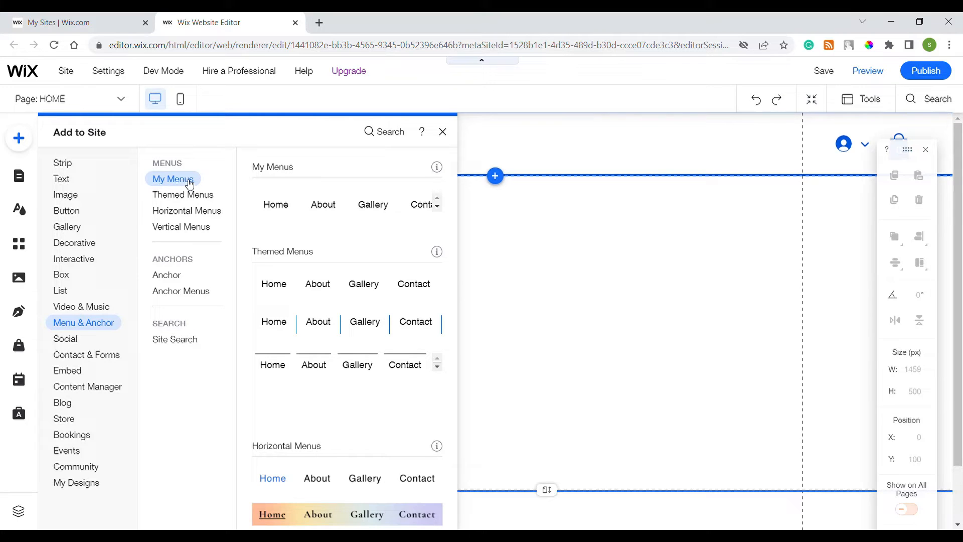
pyautogui.click(189, 195)
pyautogui.click(192, 213)
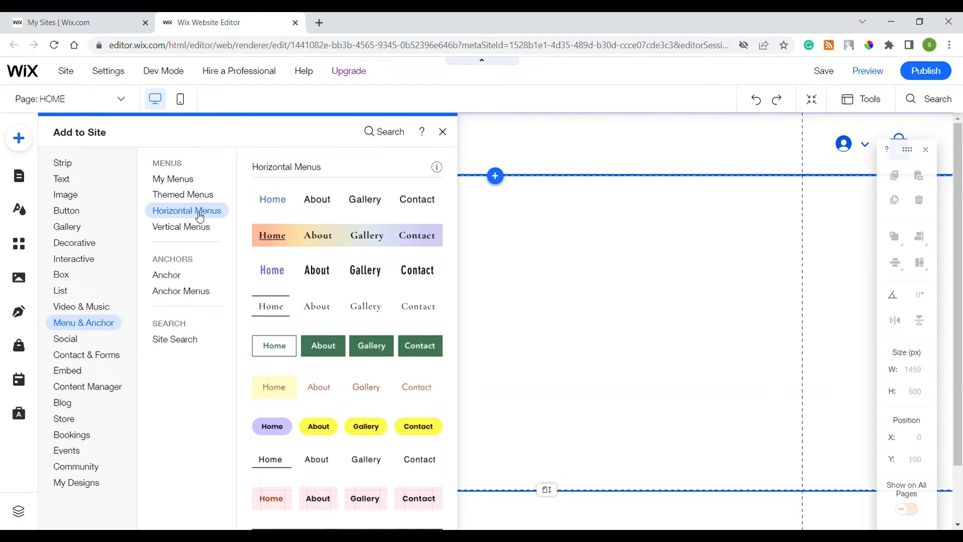
pyautogui.click(194, 229)
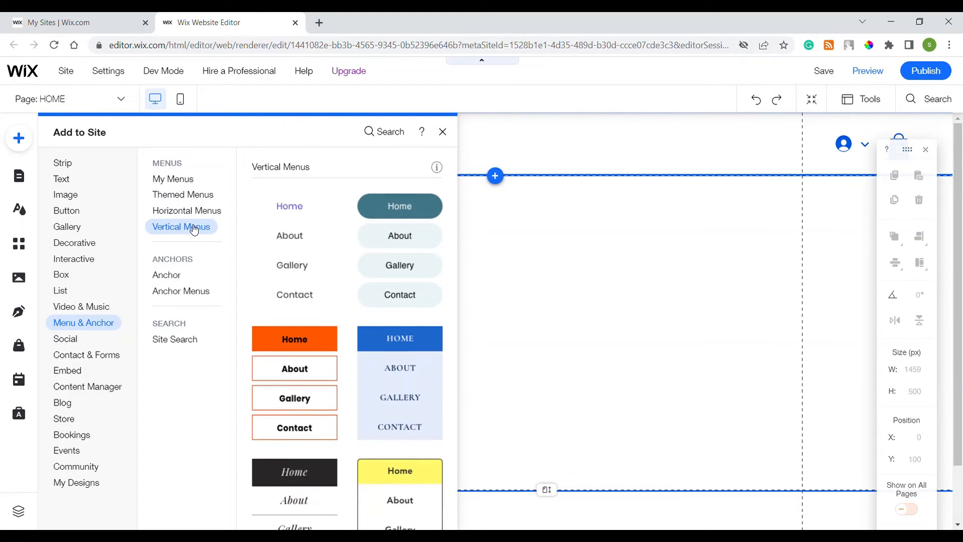
pyautogui.click(174, 184)
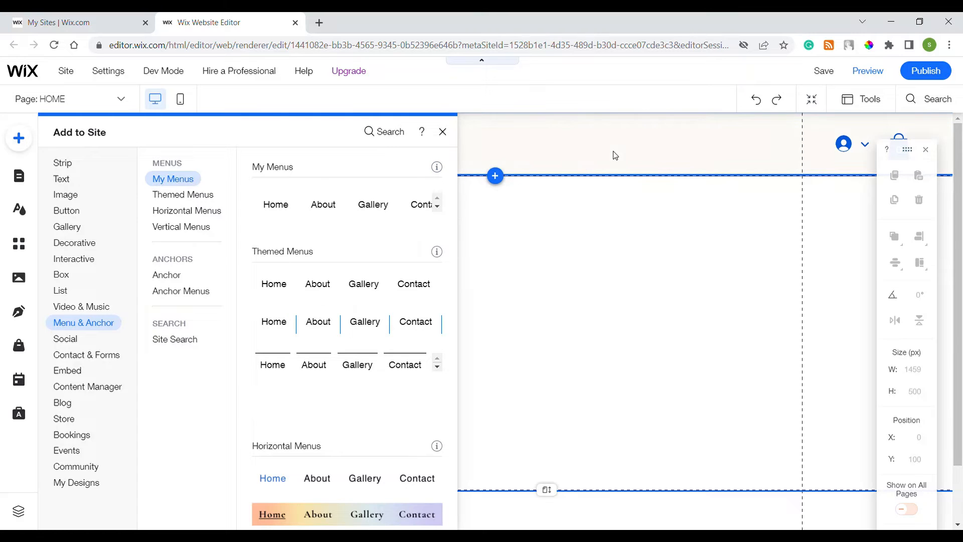
pyautogui.click(187, 197)
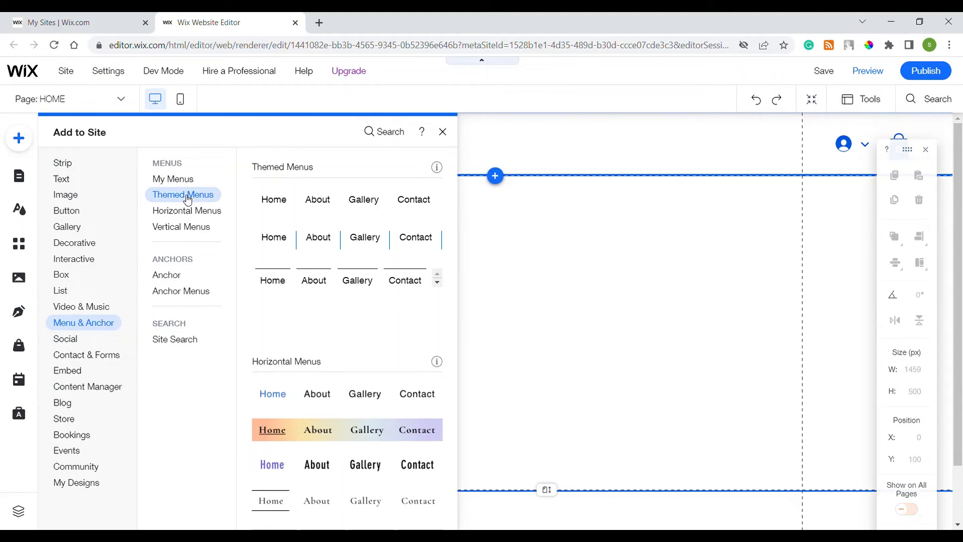
pyautogui.click(200, 210)
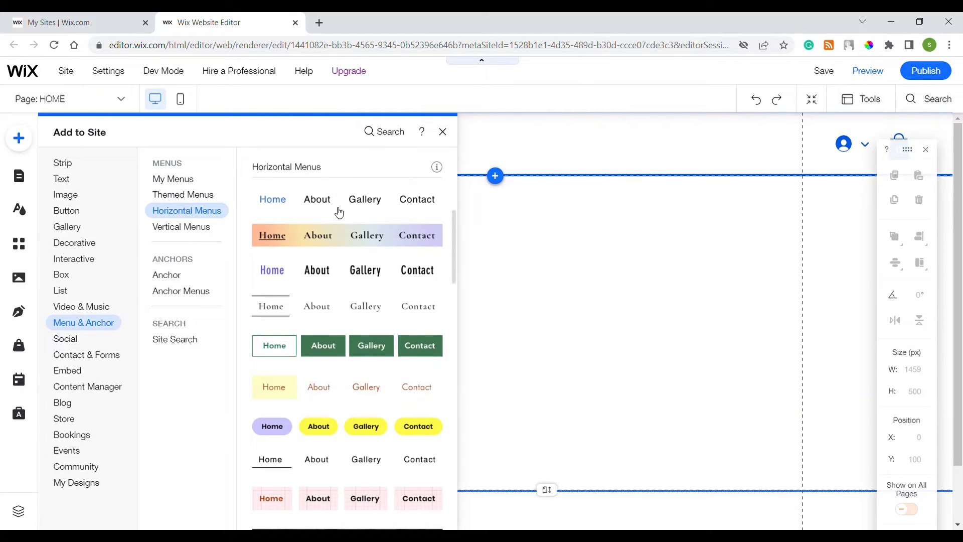
# Step: Add the first plain horizontal menu design, with the blue Home item, to the page
pyautogui.click(179, 180)
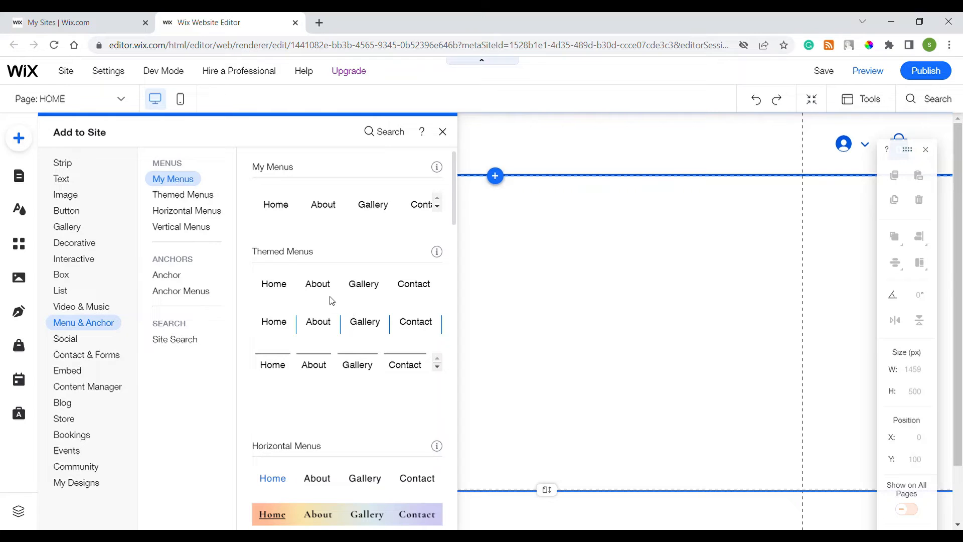
pyautogui.scroll(-1, 335, 301)
pyautogui.scroll(-1, 337, 346)
pyautogui.scroll(-2, 353, 351)
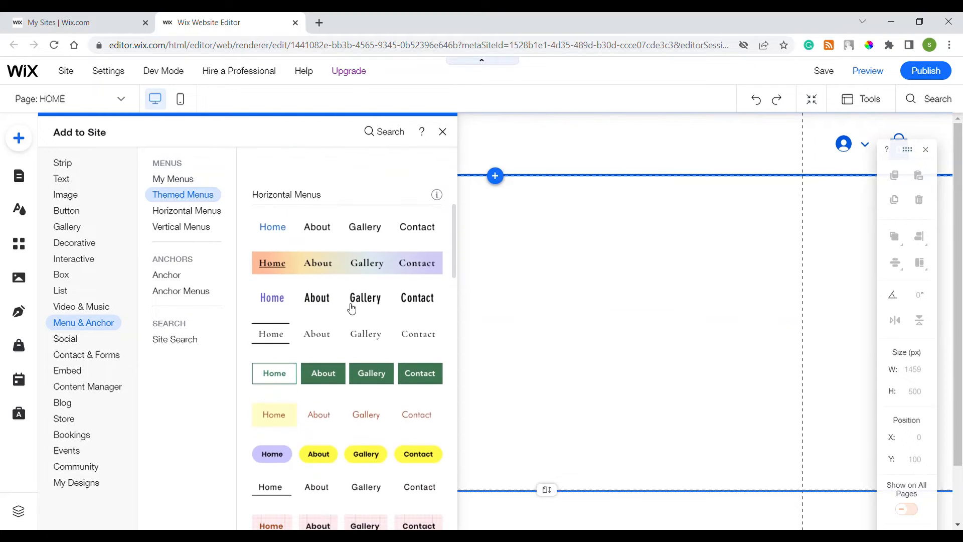
pyautogui.scroll(-1, 376, 340)
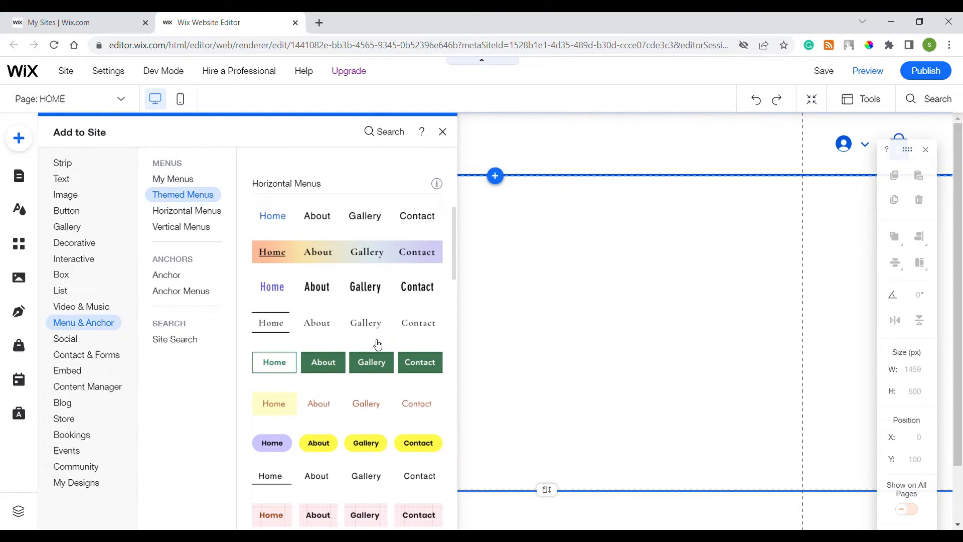
pyautogui.scroll(1, 364, 389)
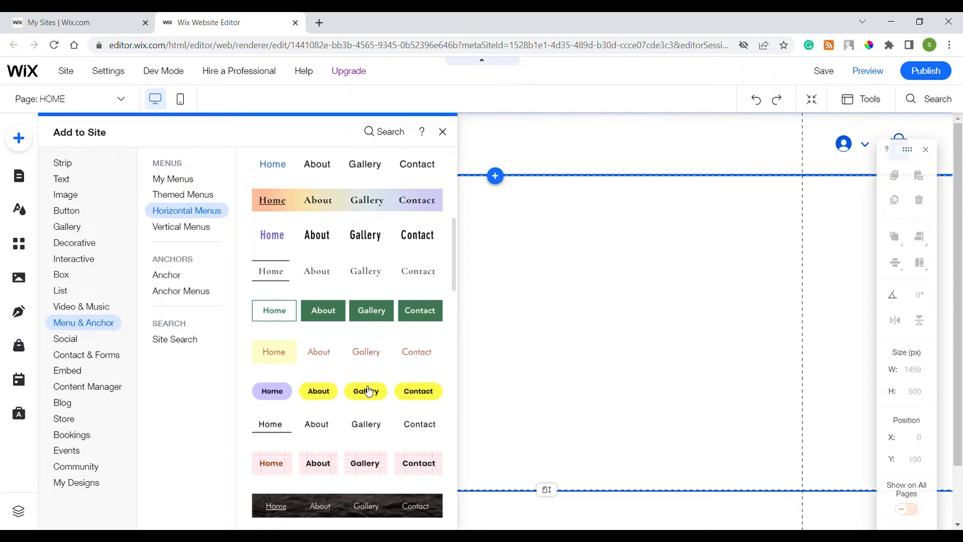
pyautogui.scroll(2, 361, 410)
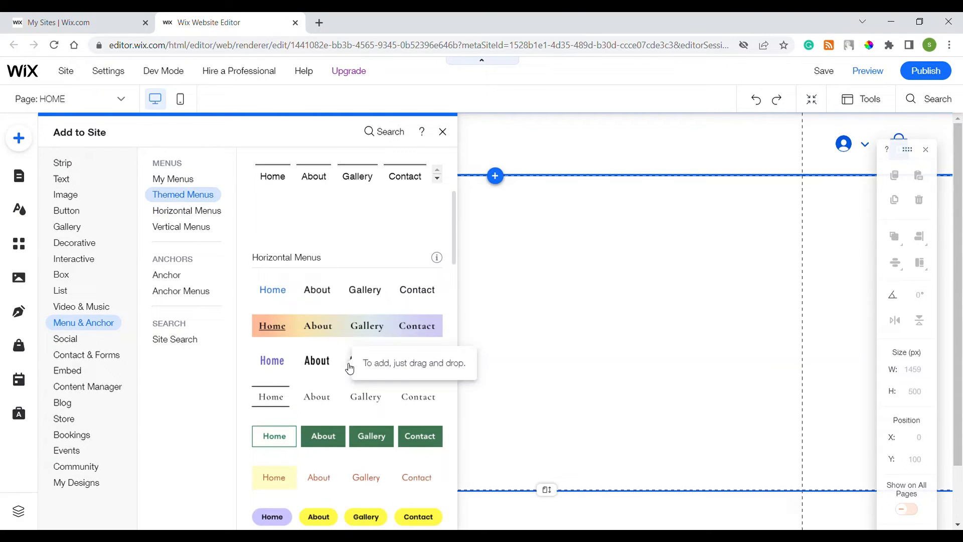
pyautogui.scroll(-4, 354, 351)
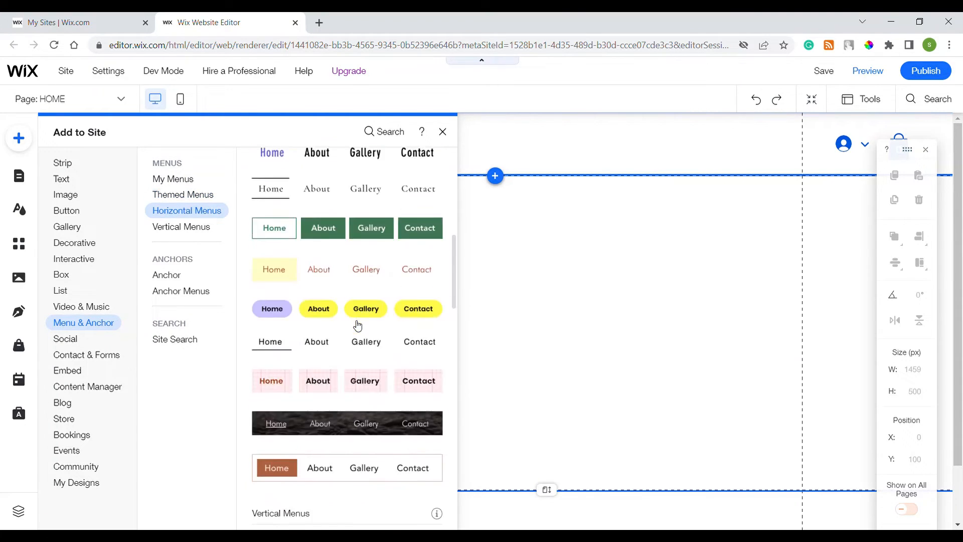
pyautogui.scroll(3, 358, 326)
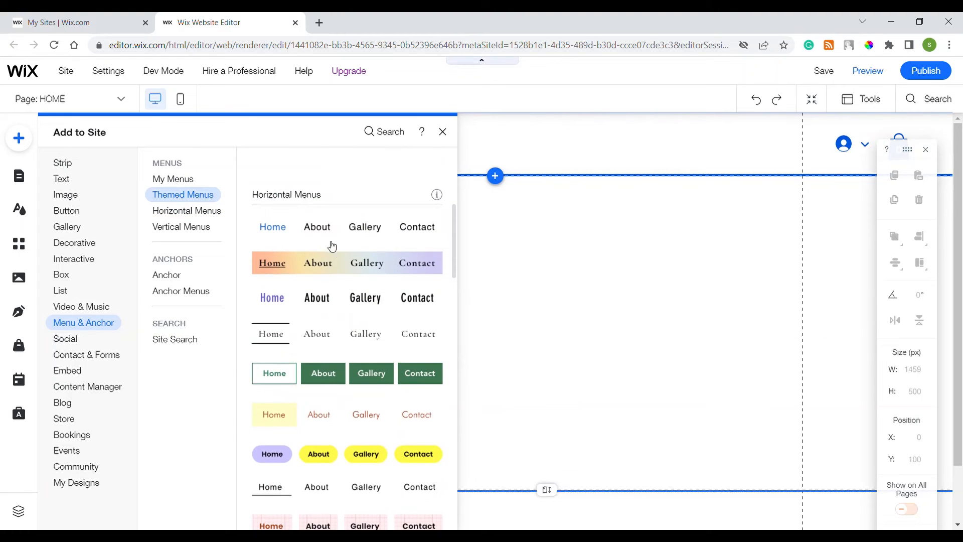
pyautogui.click(324, 231)
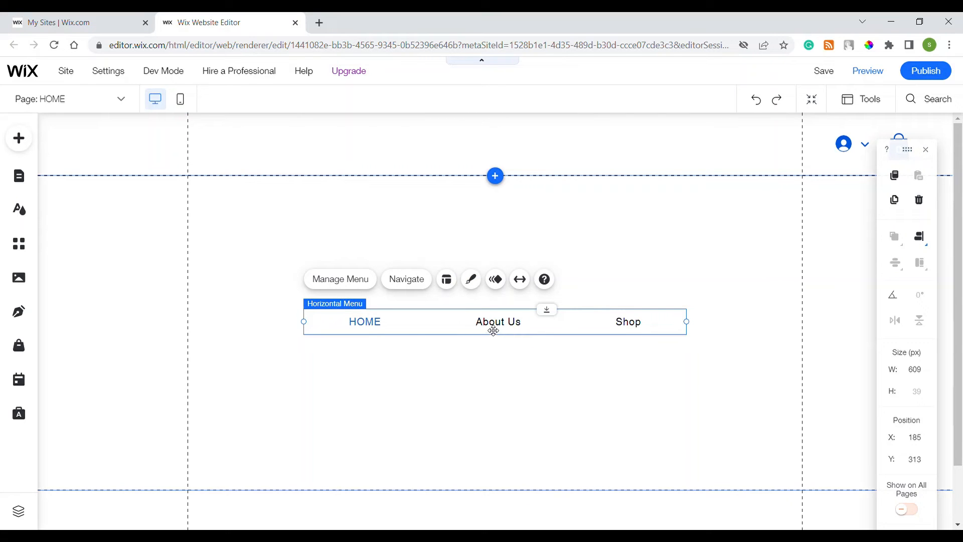
# Step: Move the horizontal menu up into the page header at about X 185, Y 36 and attach it to the header
pyautogui.moveTo(493, 329); pyautogui.dragTo(492, 156)
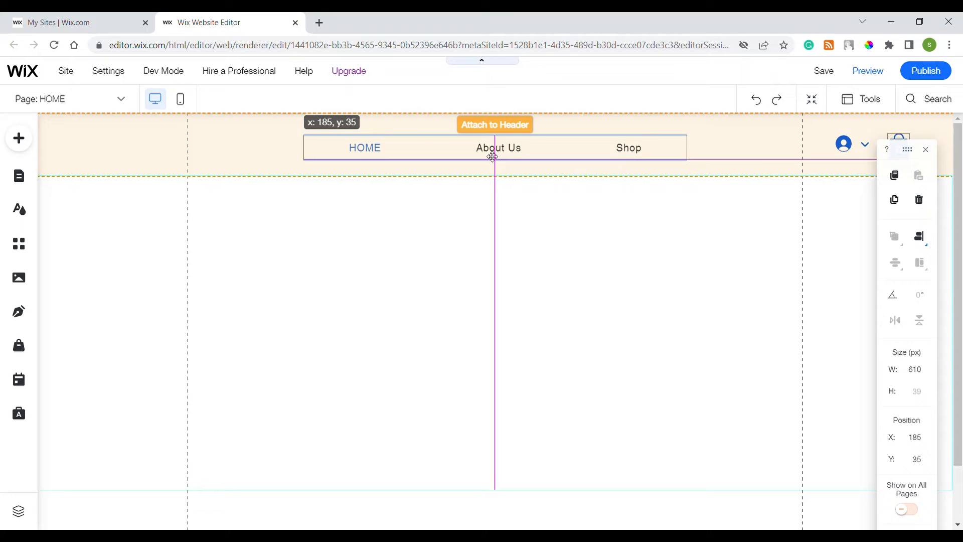
pyautogui.moveTo(492, 156); pyautogui.dragTo(493, 156)
pyautogui.click(610, 297)
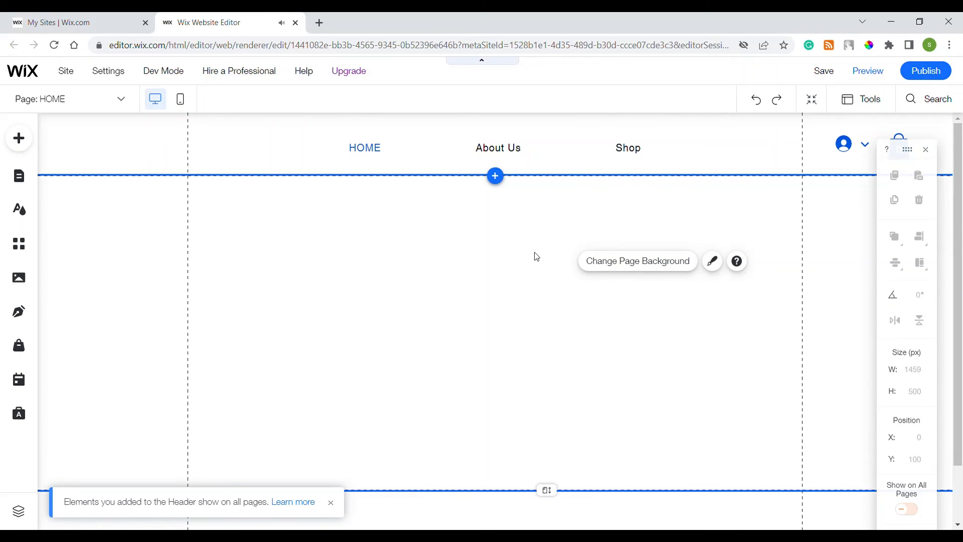
pyautogui.click(520, 155)
pyautogui.moveTo(521, 156); pyautogui.dragTo(522, 156)
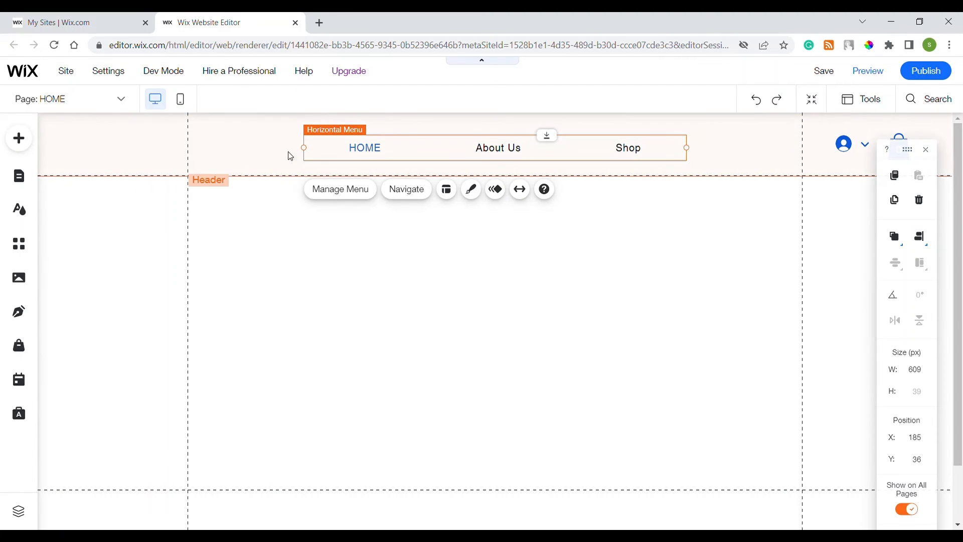
# Step: Stretch the header menu on both sides to the vertical gridlines, making it about 981 px wide
pyautogui.click(758, 144)
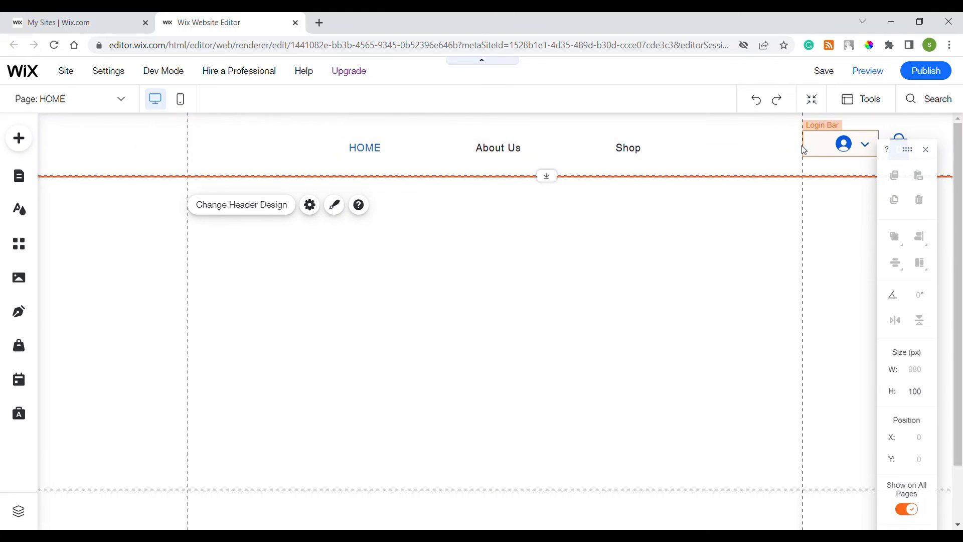
pyautogui.click(386, 151)
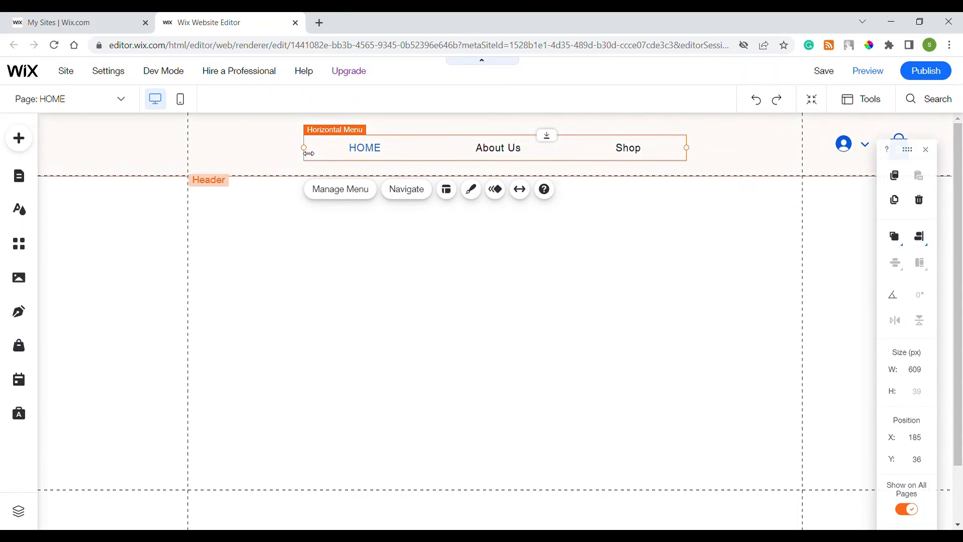
pyautogui.moveTo(304, 151); pyautogui.dragTo(188, 150)
pyautogui.moveTo(687, 148); pyautogui.dragTo(811, 154)
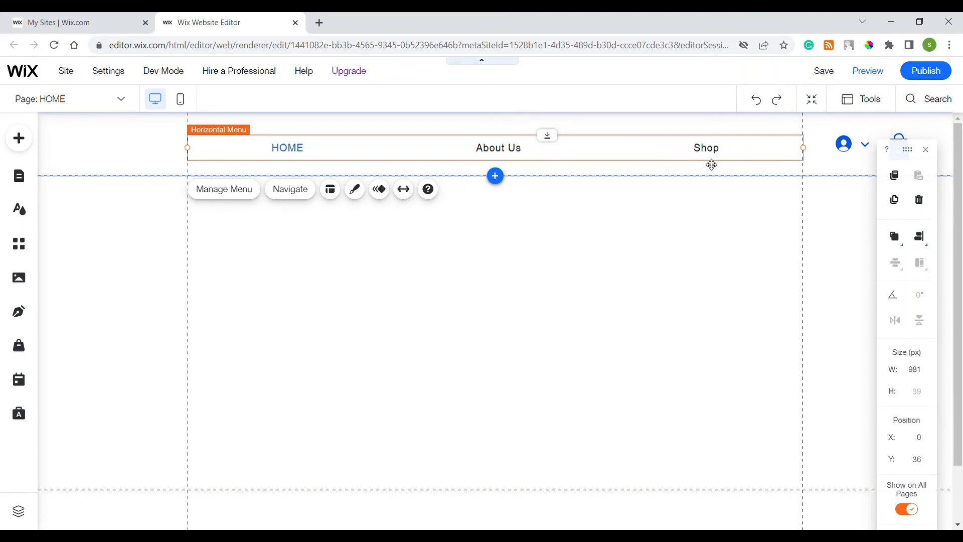
# Step: Review the header menu's layout settings for overflow display, item spacing, text alignment, item direction and padding
pyautogui.click(334, 194)
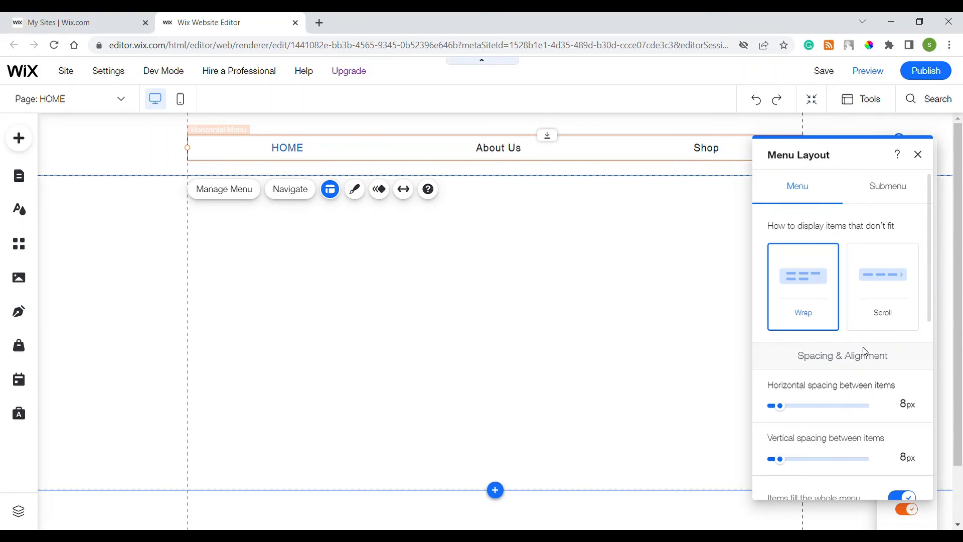
pyautogui.scroll(-6, 858, 341)
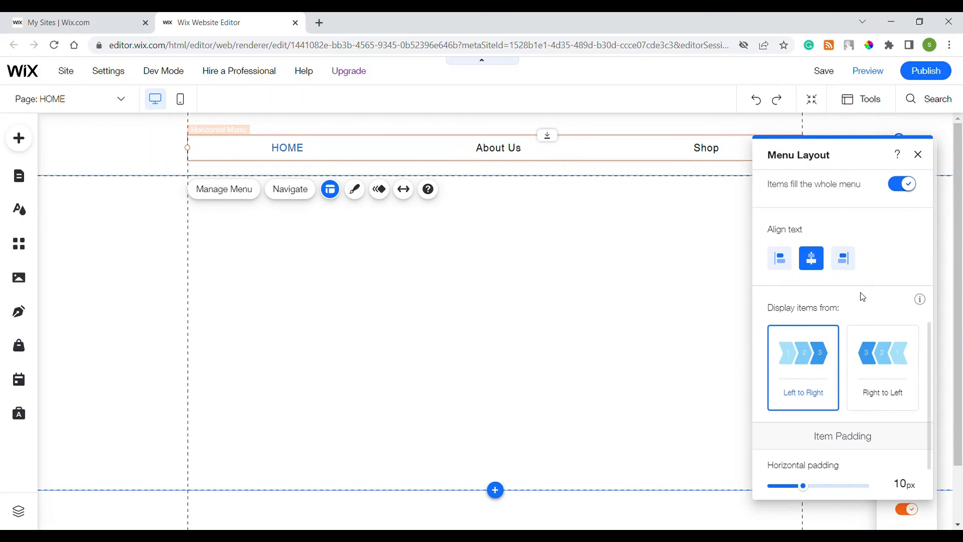
pyautogui.scroll(6, 871, 301)
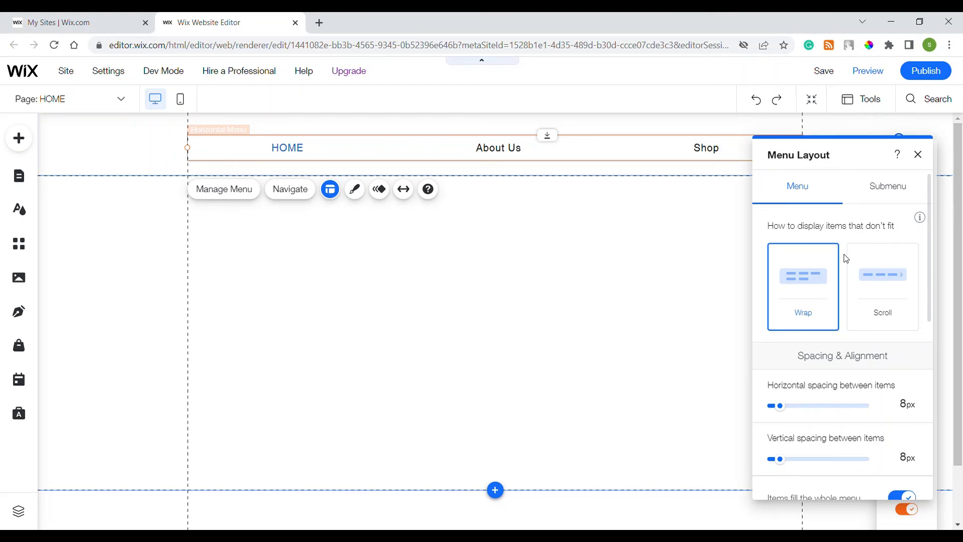
pyautogui.scroll(-3, 847, 259)
pyautogui.scroll(-5, 847, 259)
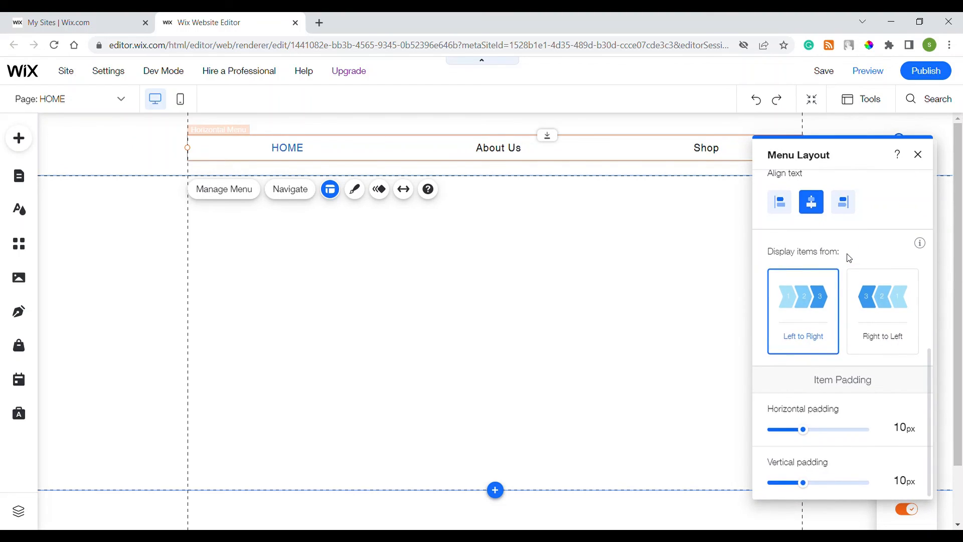
pyautogui.moveTo(868, 159); pyautogui.dragTo(763, 162)
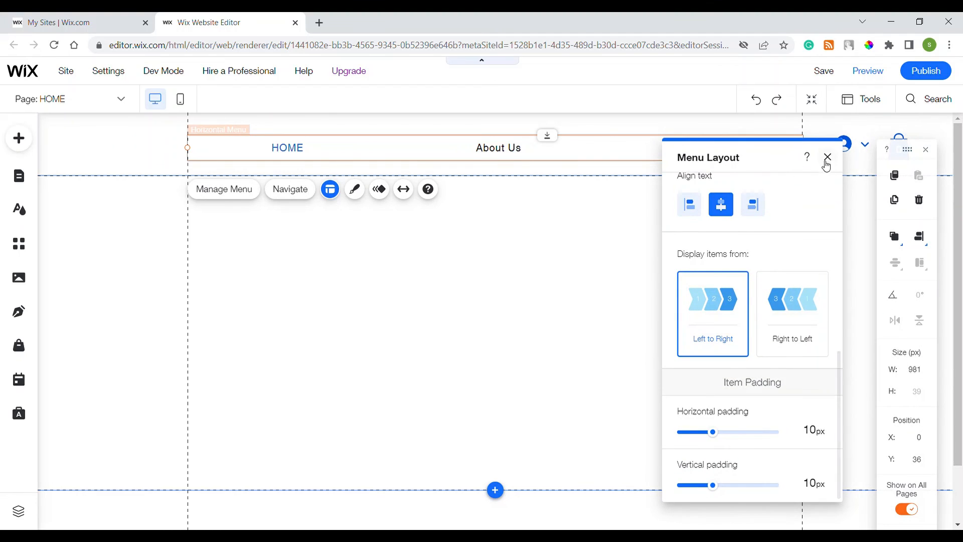